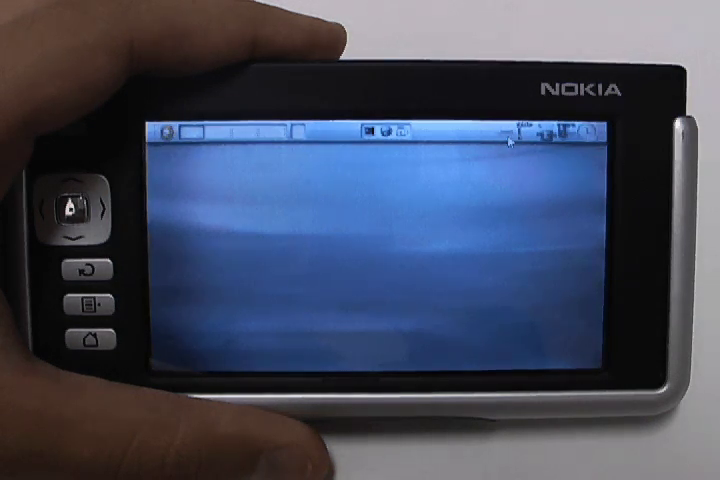
left_click(520, 130)
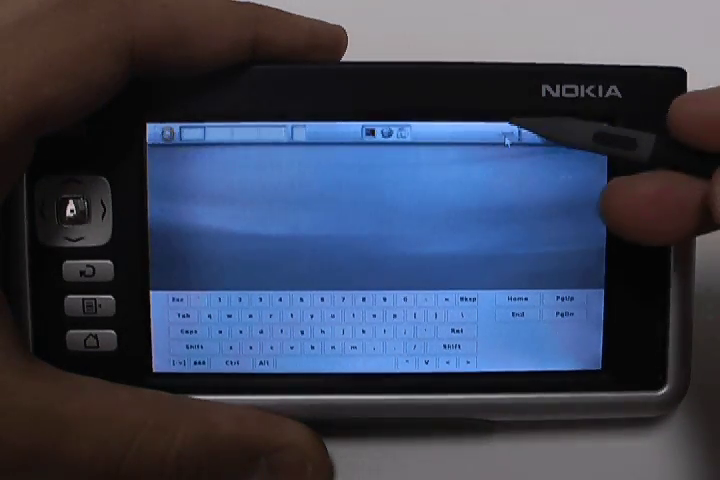
left_click(520, 133)
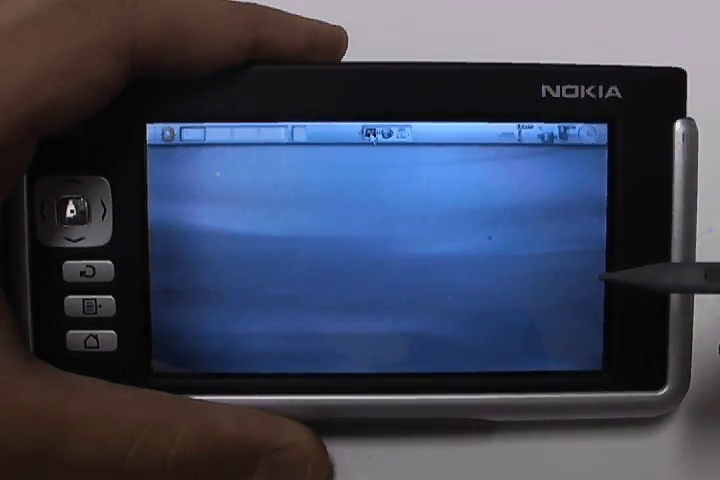
left_click(385, 133)
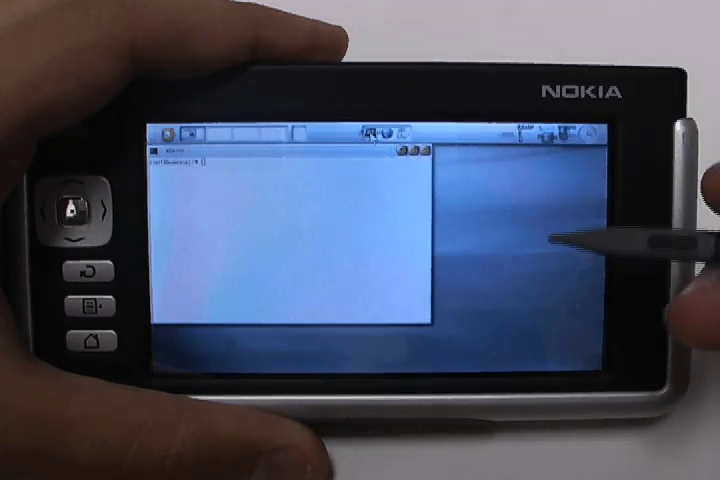
left_click(520, 133)
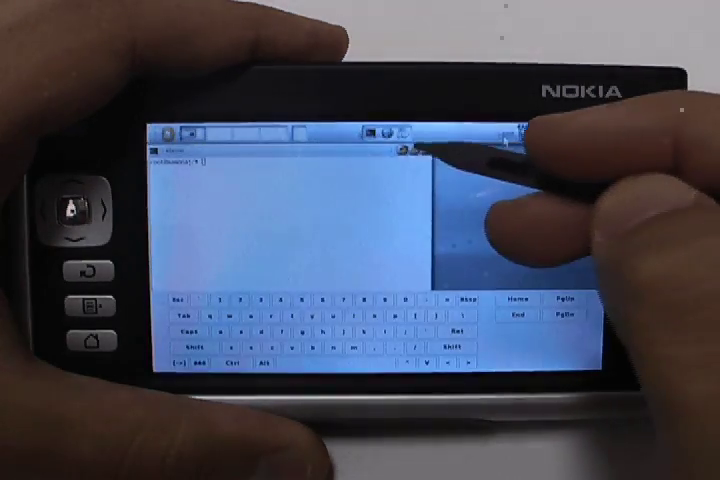
left_click(505, 140)
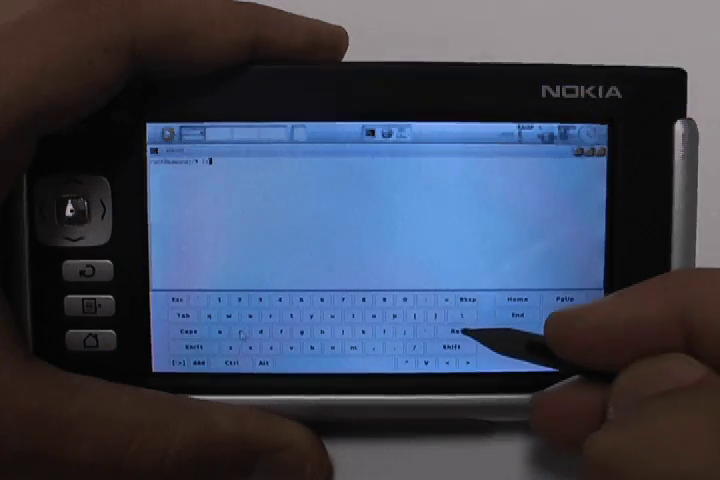
left_click(458, 330)
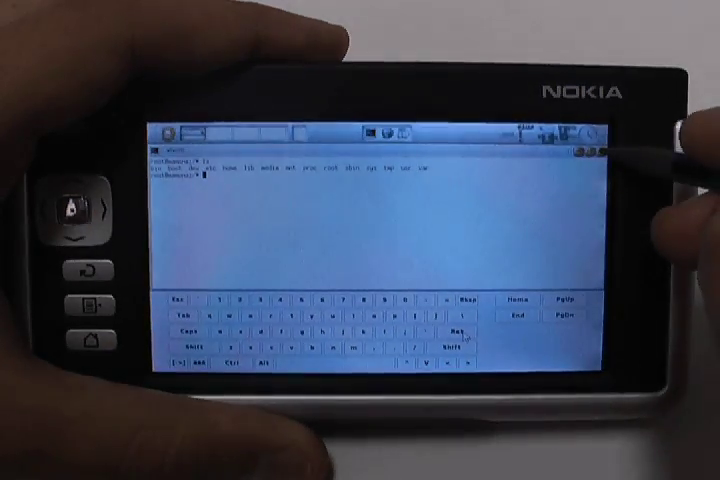
left_click(598, 150)
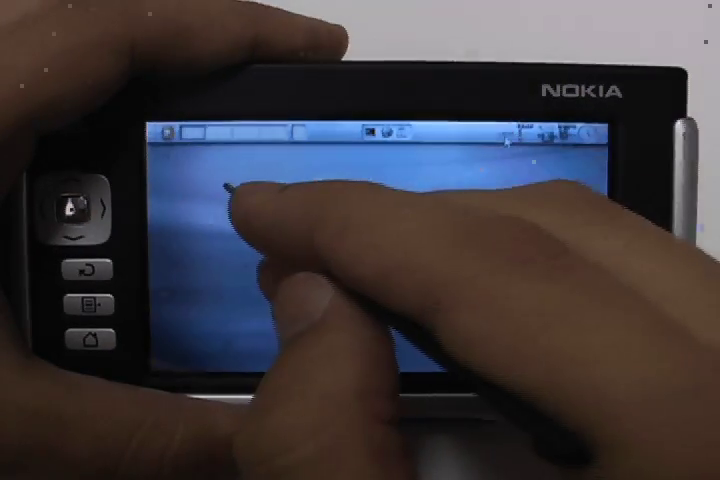
left_click(230, 190)
left_click(270, 303)
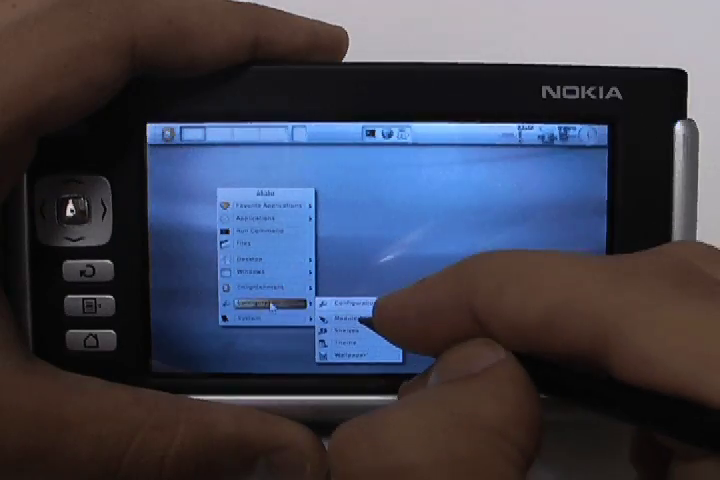
left_click(350, 303)
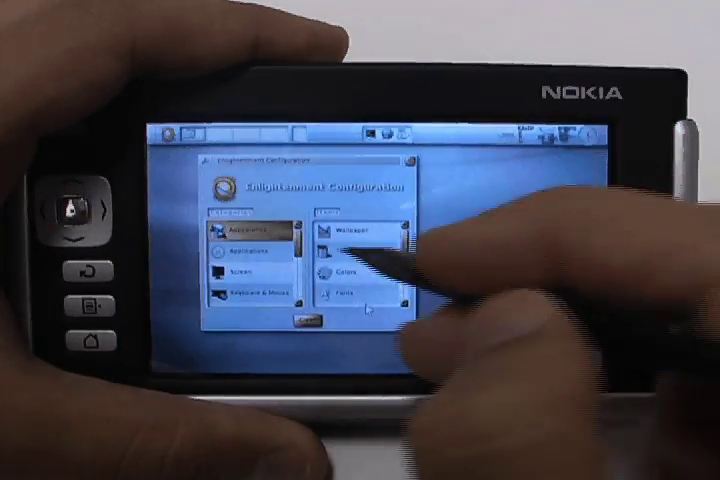
left_click(255, 250)
left_click(355, 230)
left_click(350, 188)
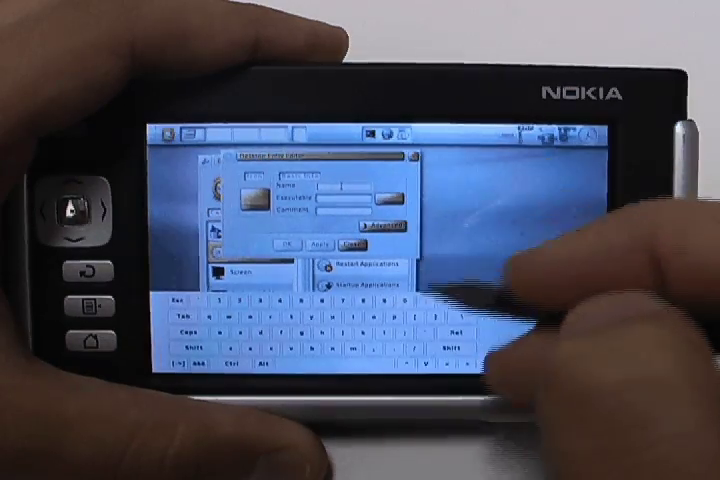